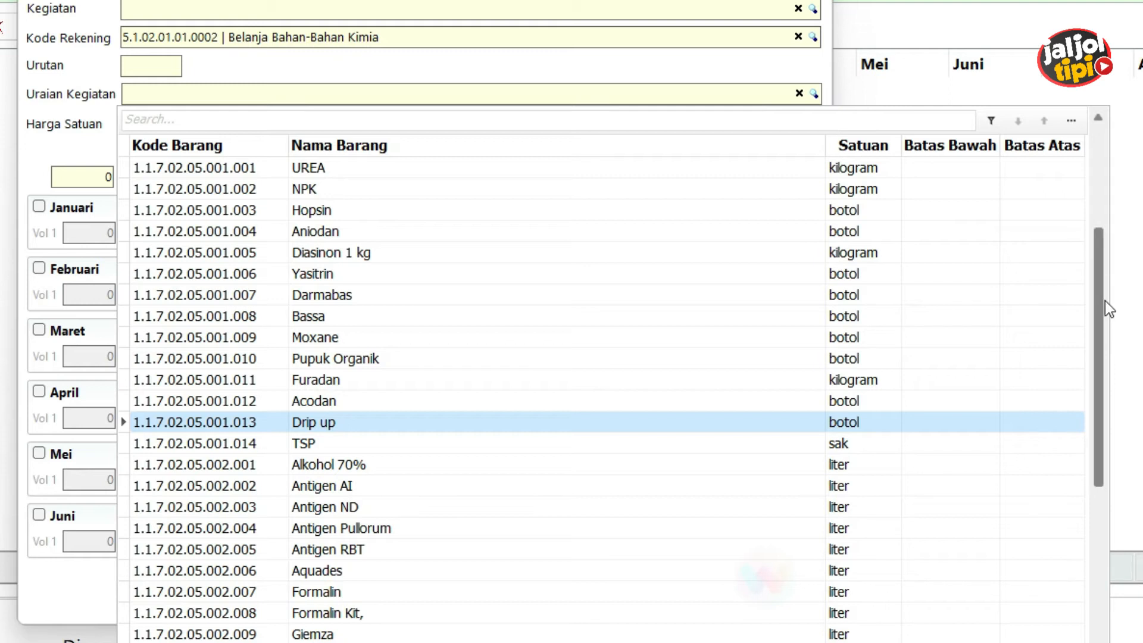
drag(1098, 284, 855, 14)
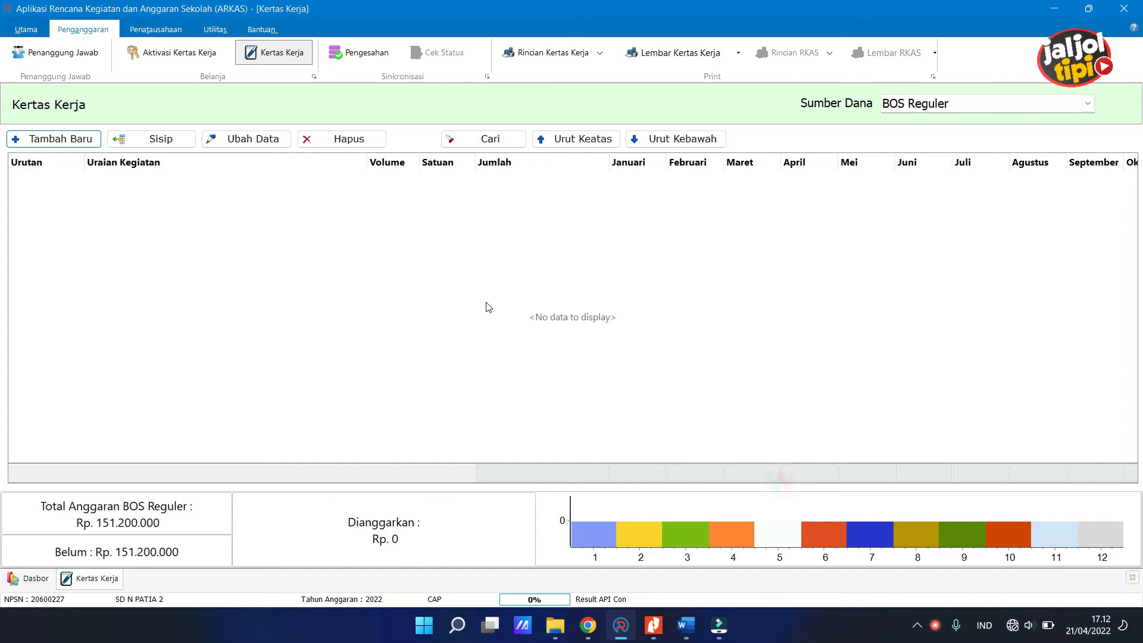
Start a new worksheet entry and, after searching for listrik, choose activity 06.07.10 Pembayaran Rek Listrik
click(53, 141)
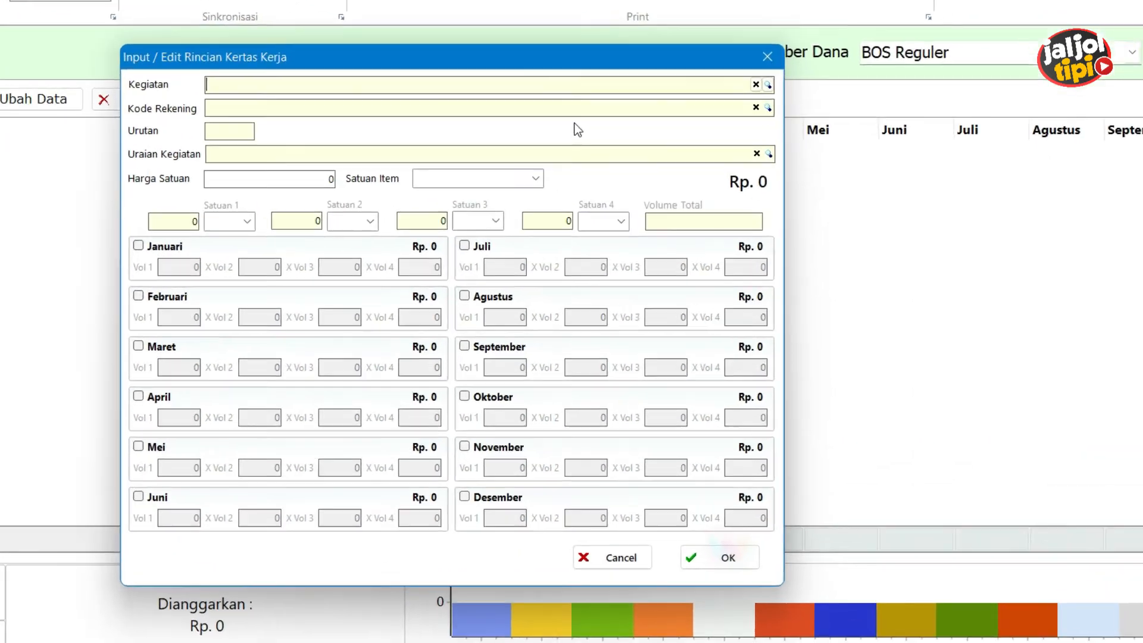
click(413, 81)
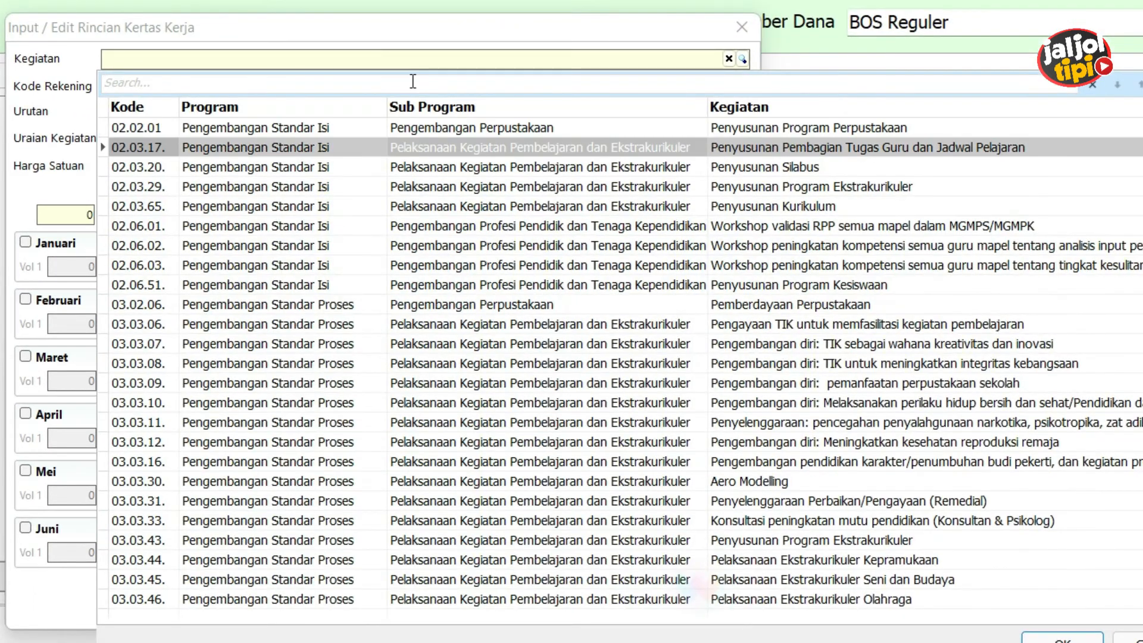
text(list)
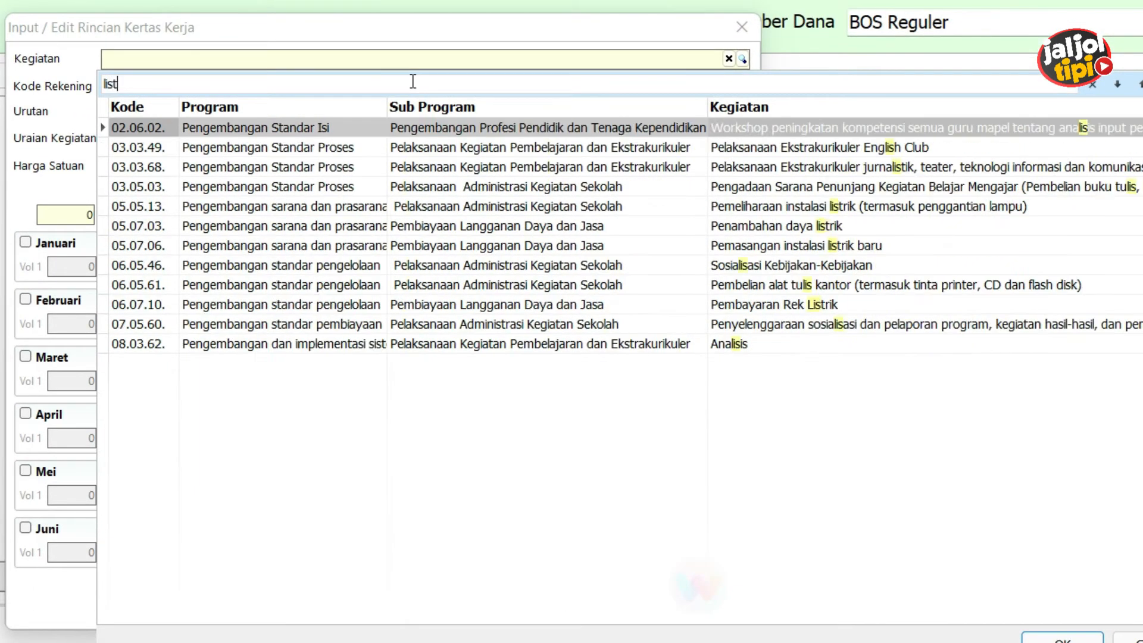
text(rik)
click(720, 126)
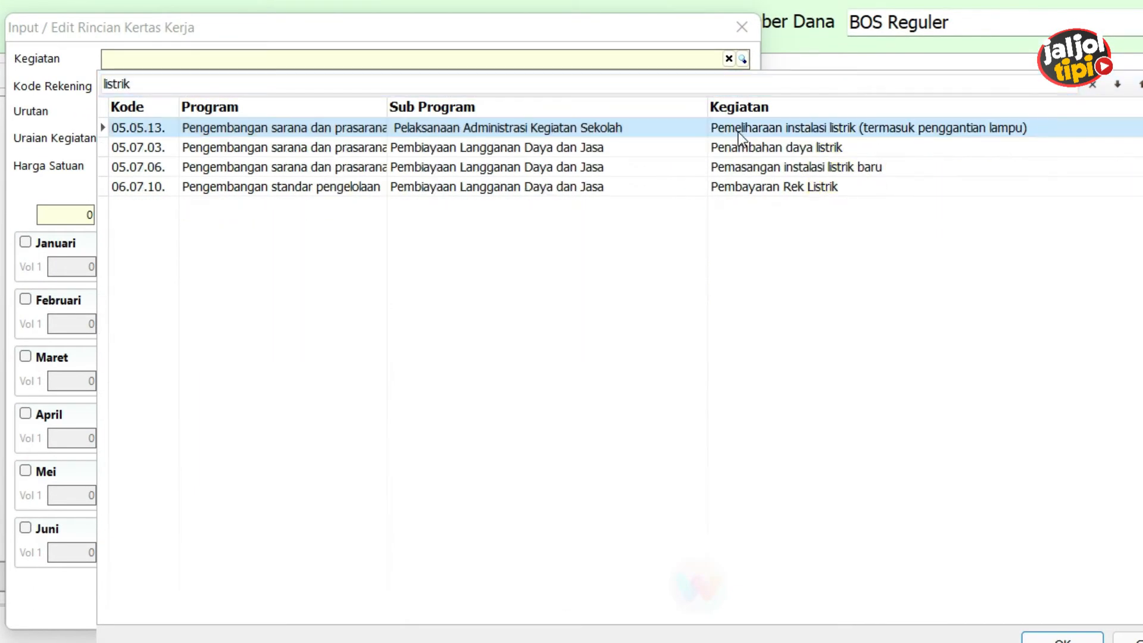
click(759, 152)
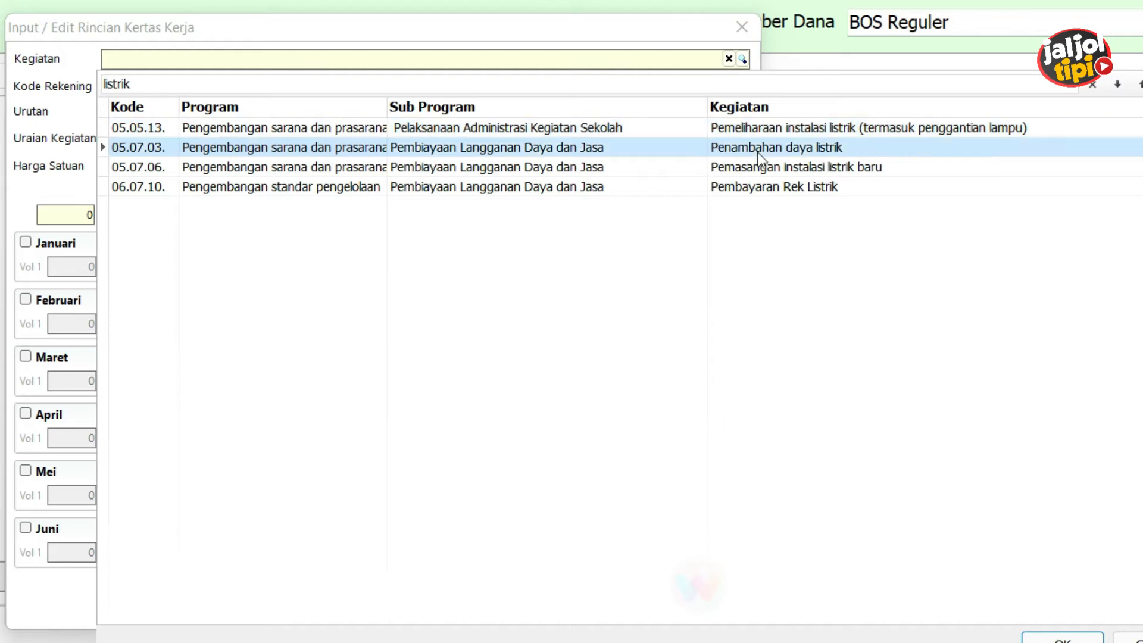
click(766, 170)
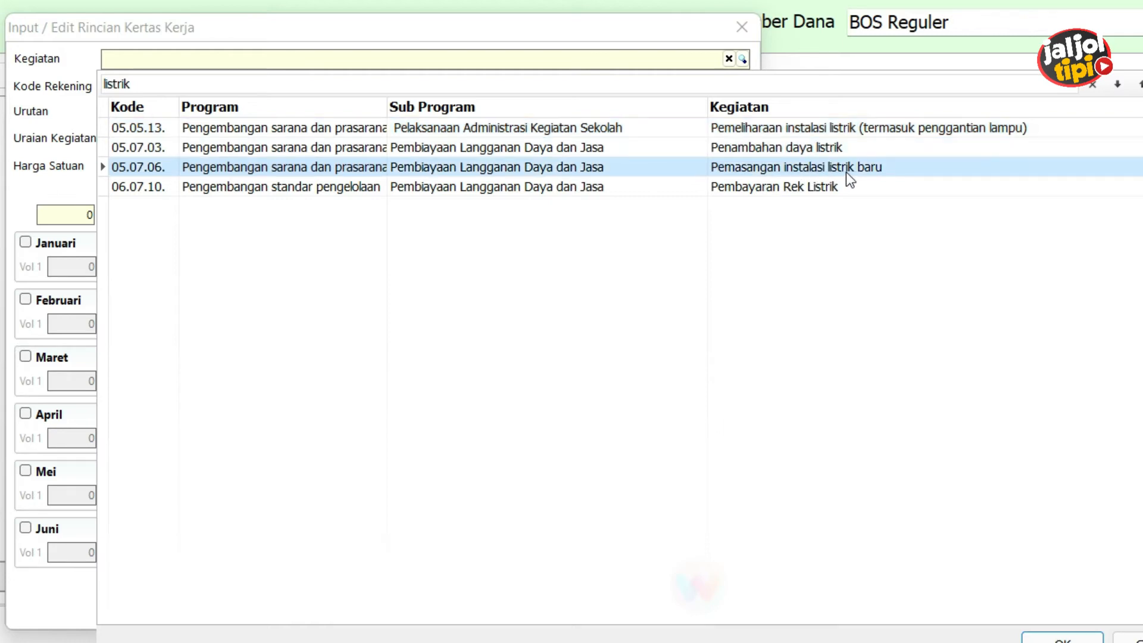
click(780, 191)
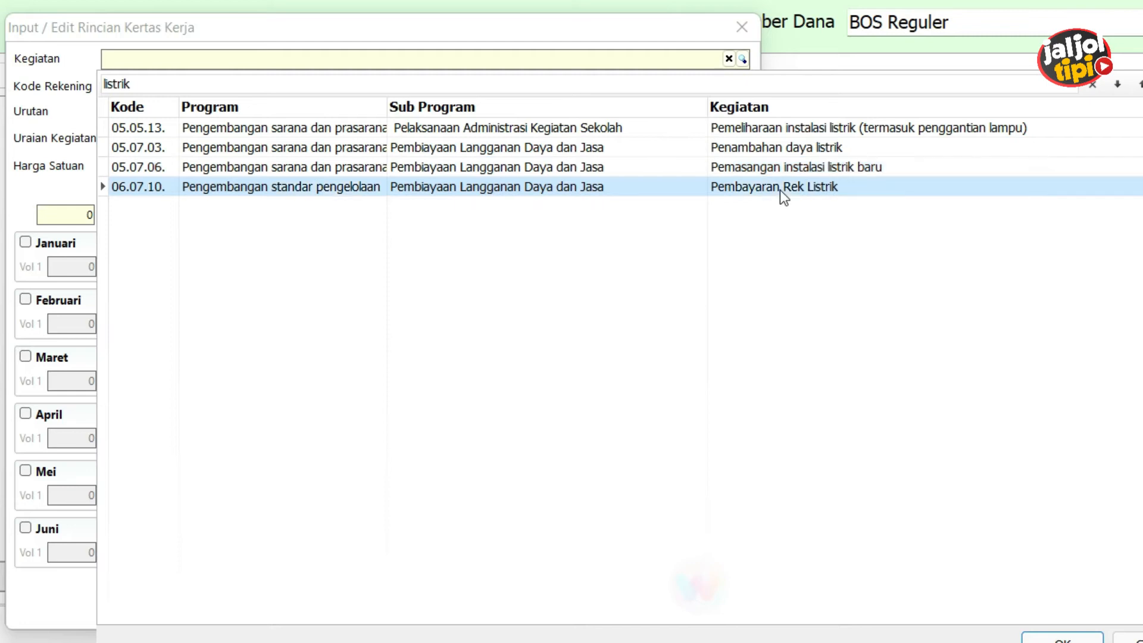
click(748, 189)
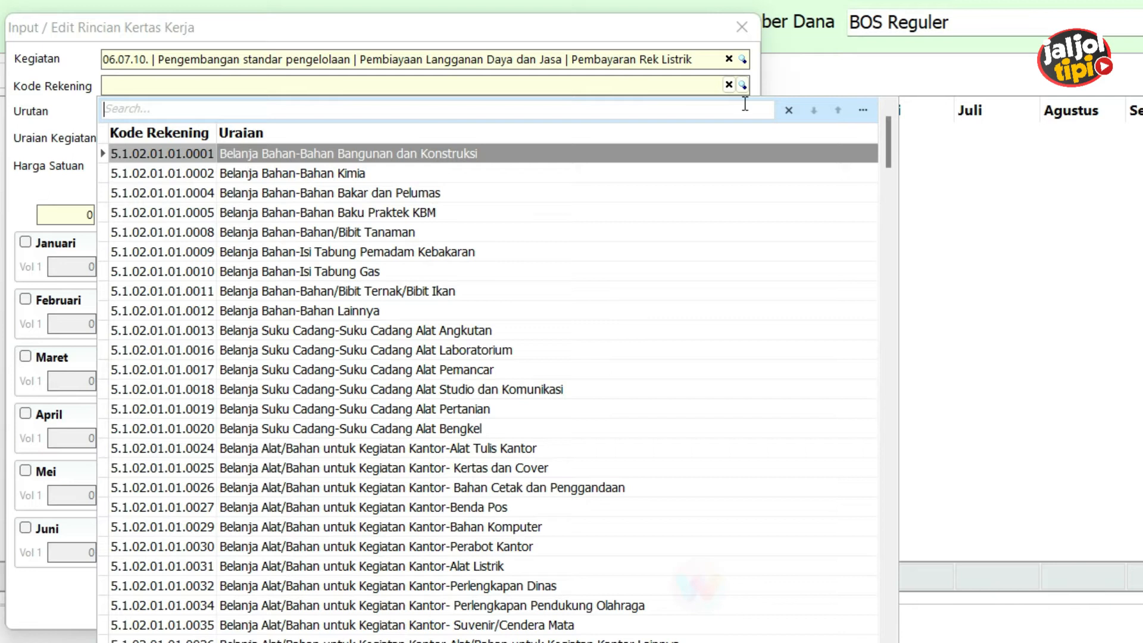
Search the expense codes for listrik, review the matching entries and choose 5.1.02.02.01.0061 Belanja Tagihan Listrik
text(listrik)
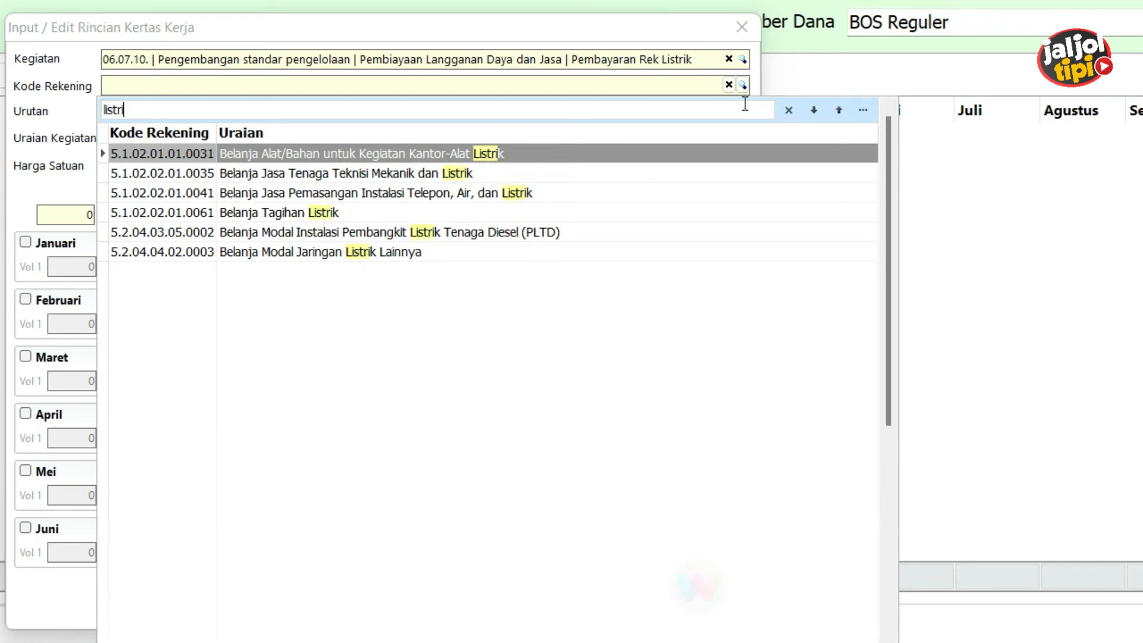
click(466, 156)
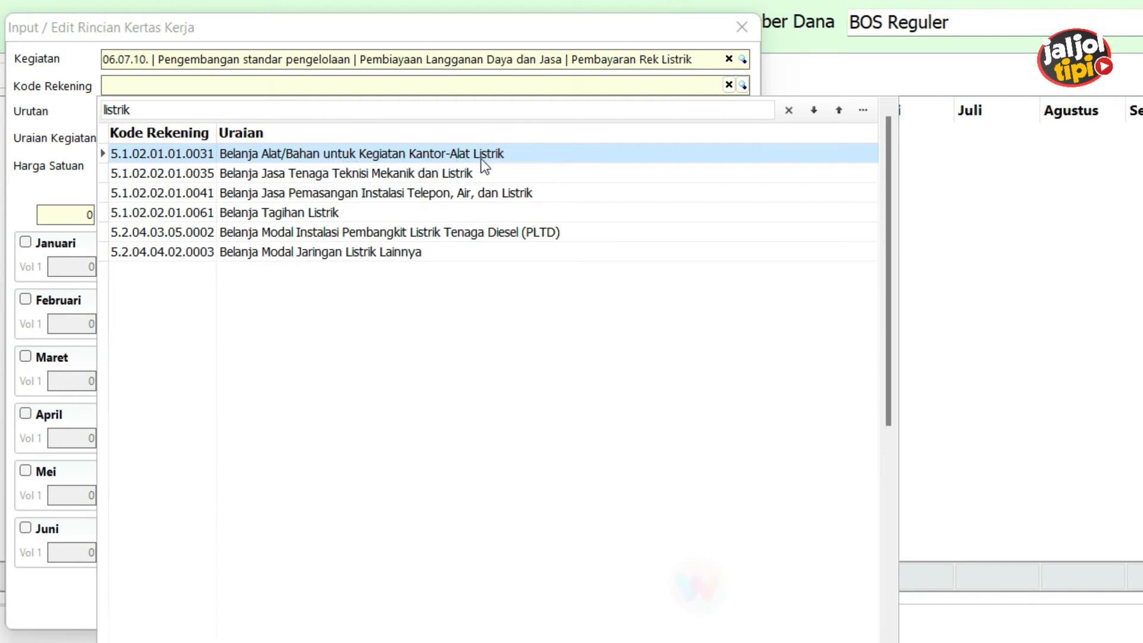
click(444, 174)
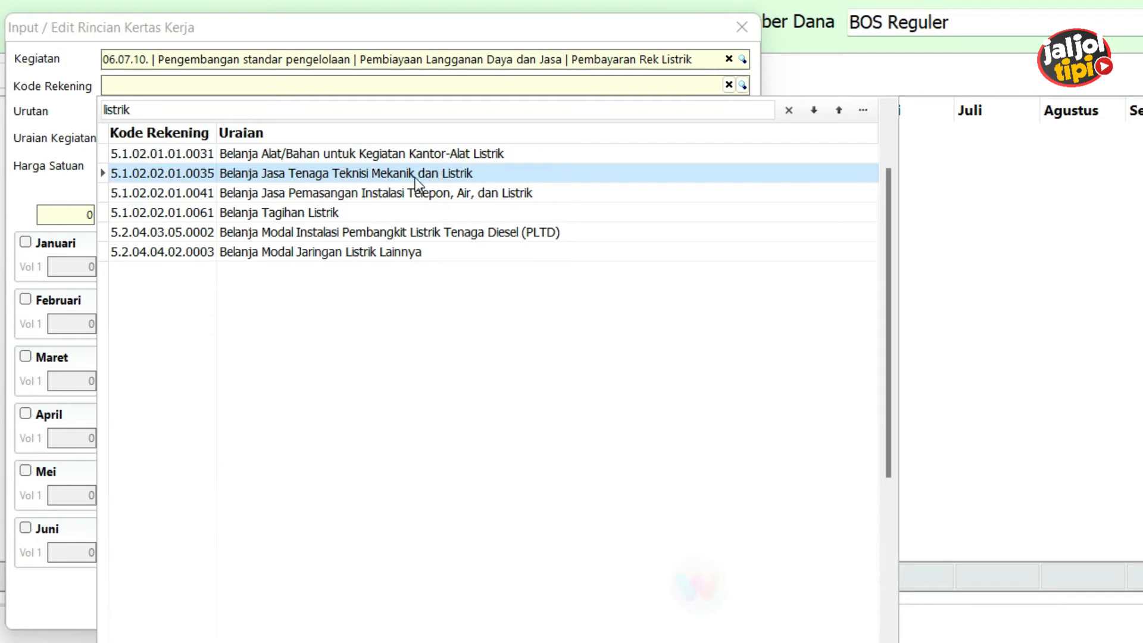
click(446, 194)
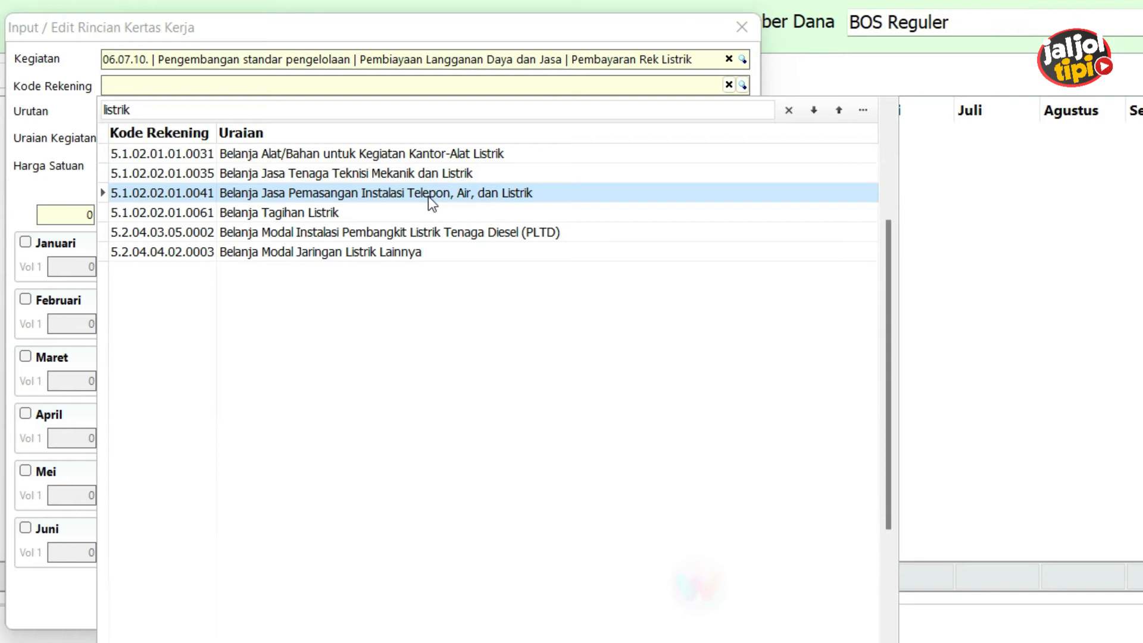
click(369, 213)
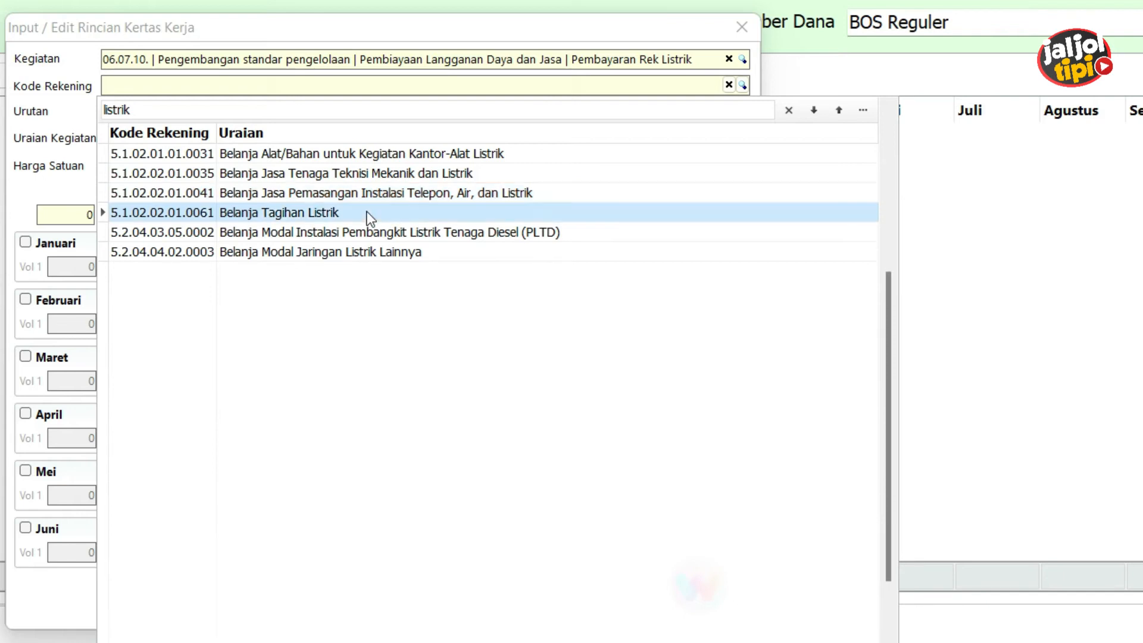
click(396, 233)
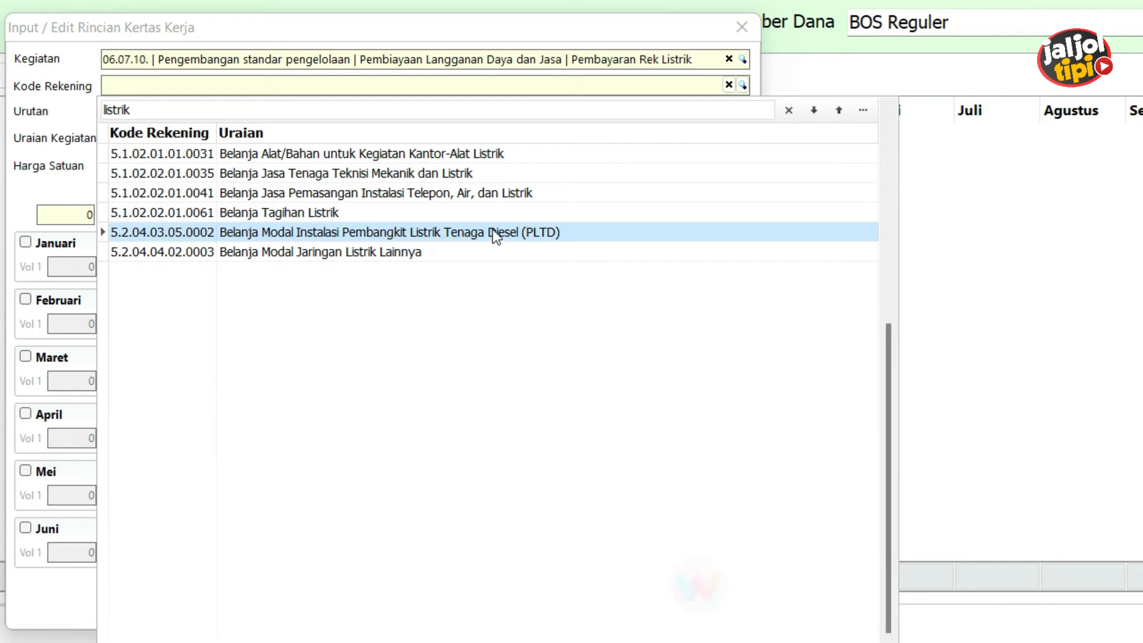
click(360, 257)
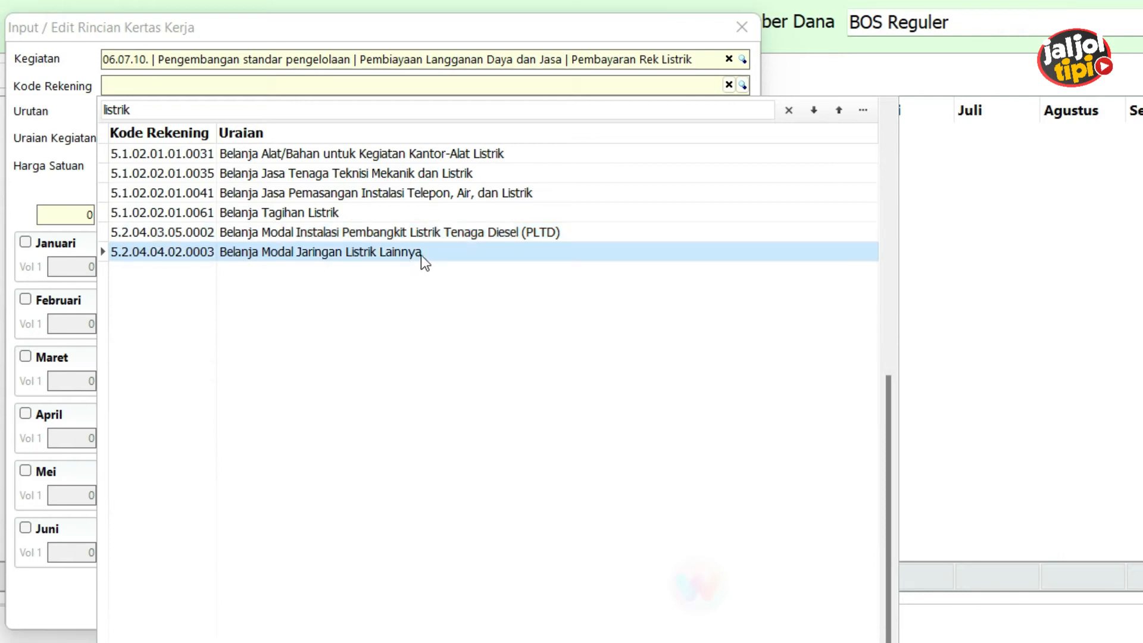
click(383, 155)
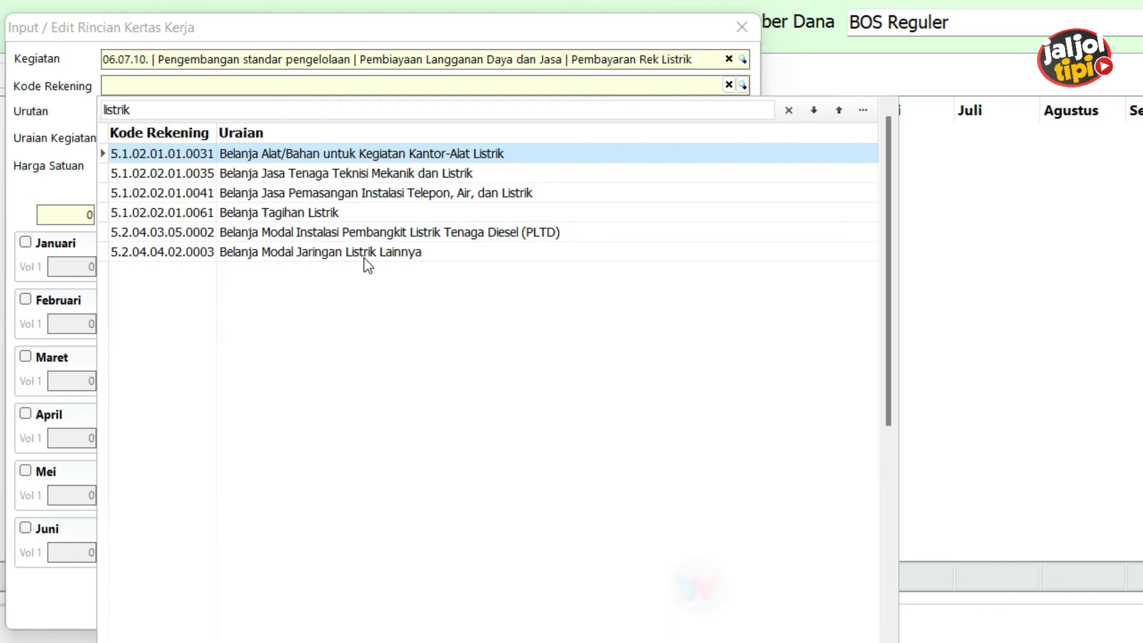
click(342, 255)
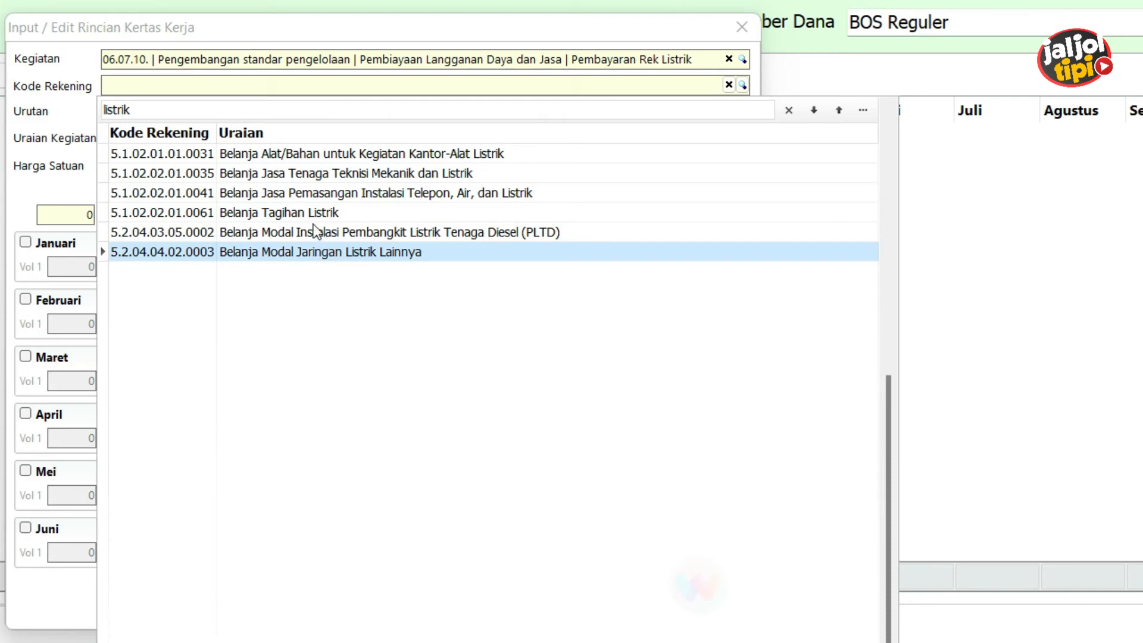
click(255, 218)
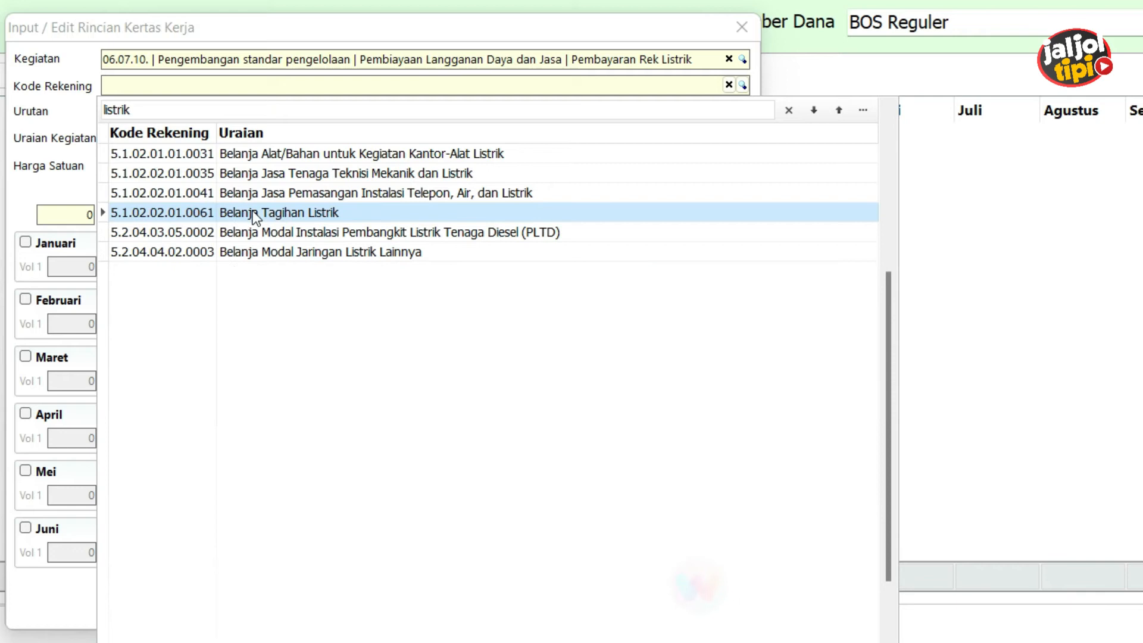
double_click(301, 213)
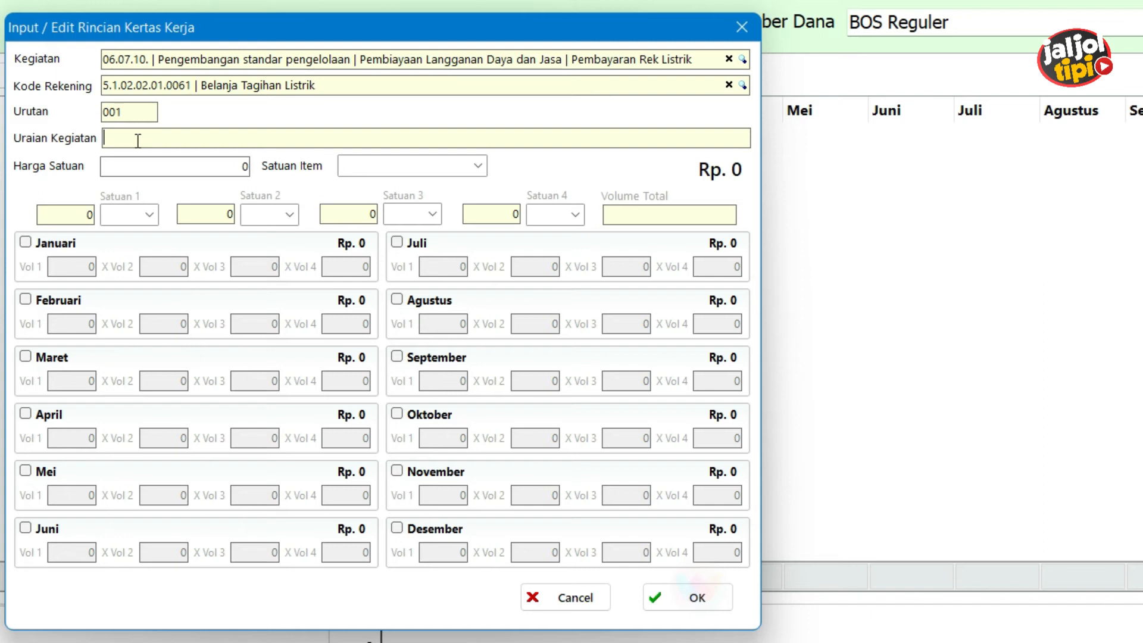
Describe the item as "Pulsa/Token Listrik - Januari" and set its unit price to 50.000
text(Pulsa/Token Listrik - Januari)
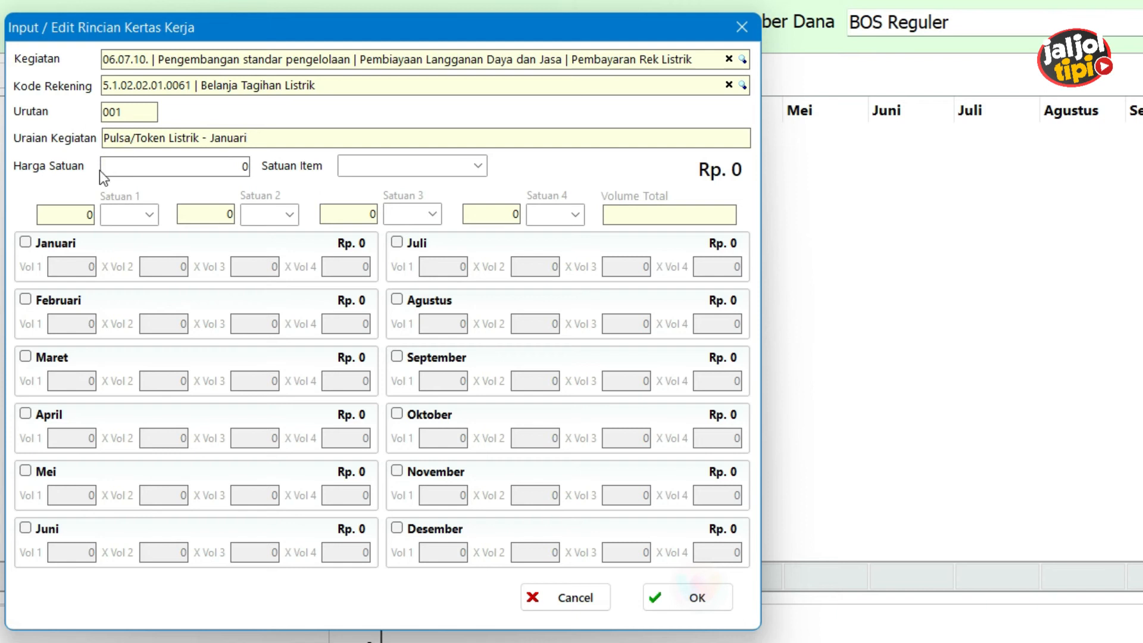
click(139, 172)
text(50000)
key(Tab)
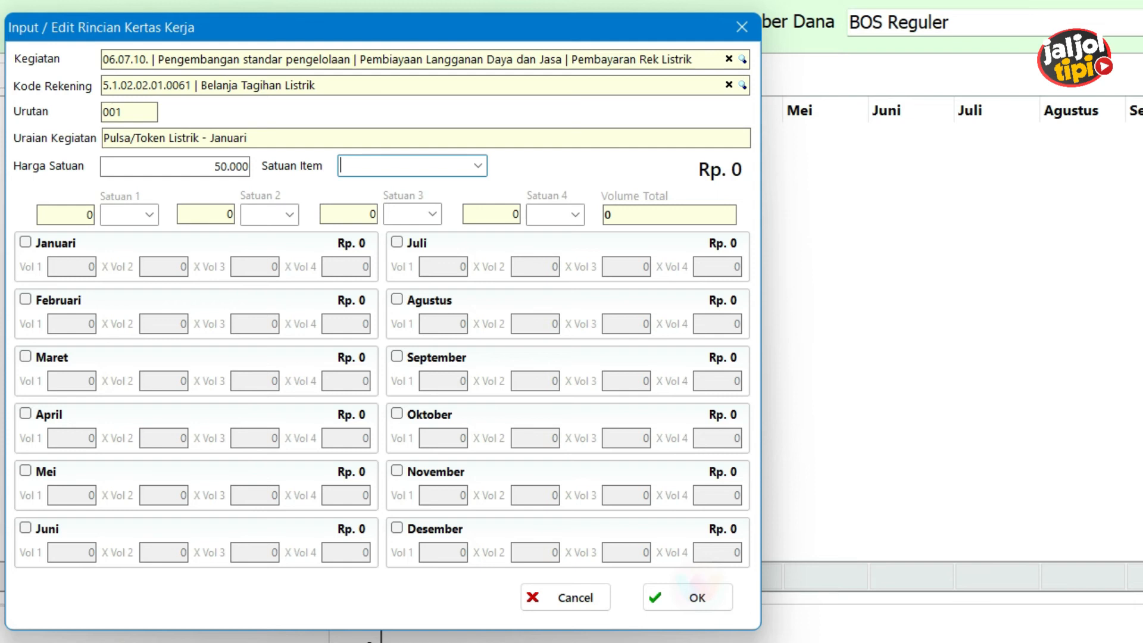
Set the unit price of the January electricity item to 55.000
click(154, 171)
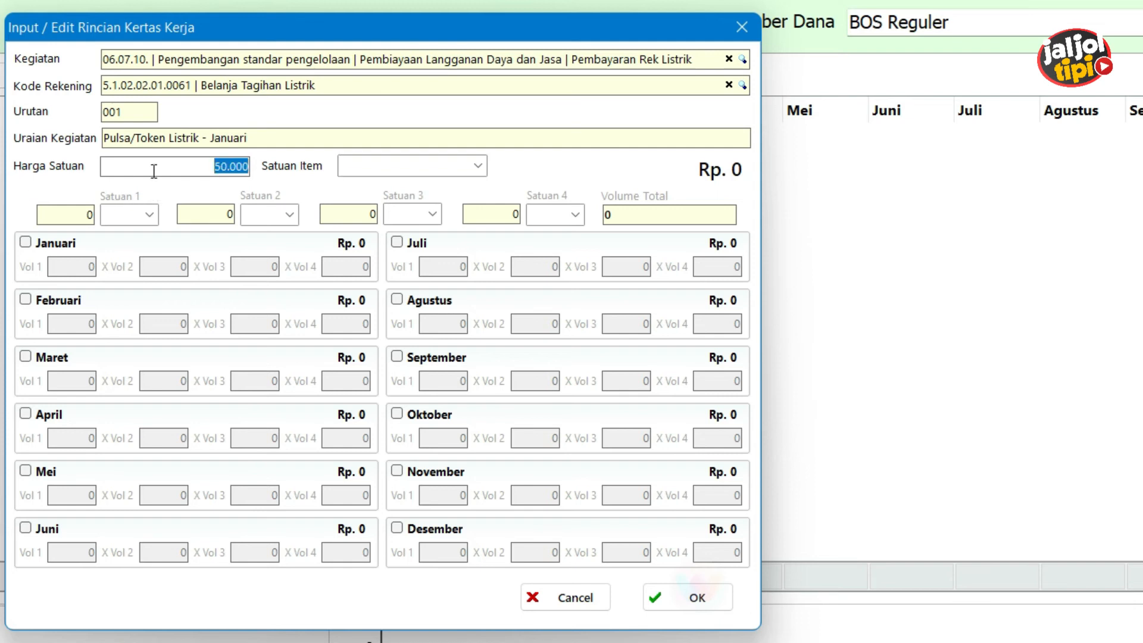
text(55000)
key(Tab)
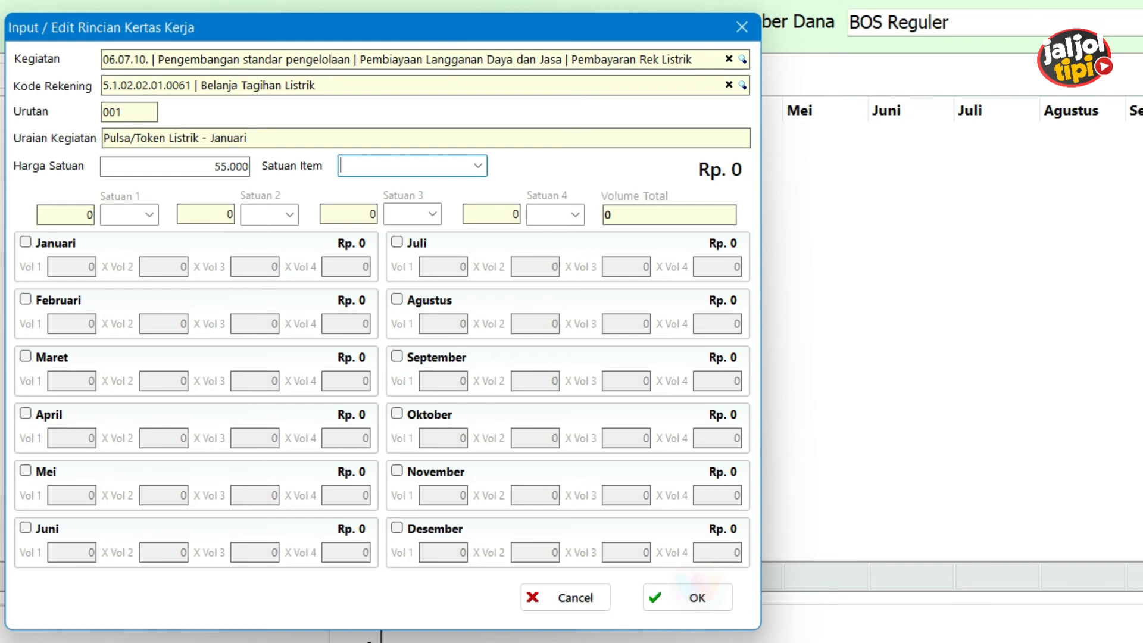
Set the item unit to Bulan with a January volume of 1, and save the entry
text(Bulan)
key(Tab)
text(1)
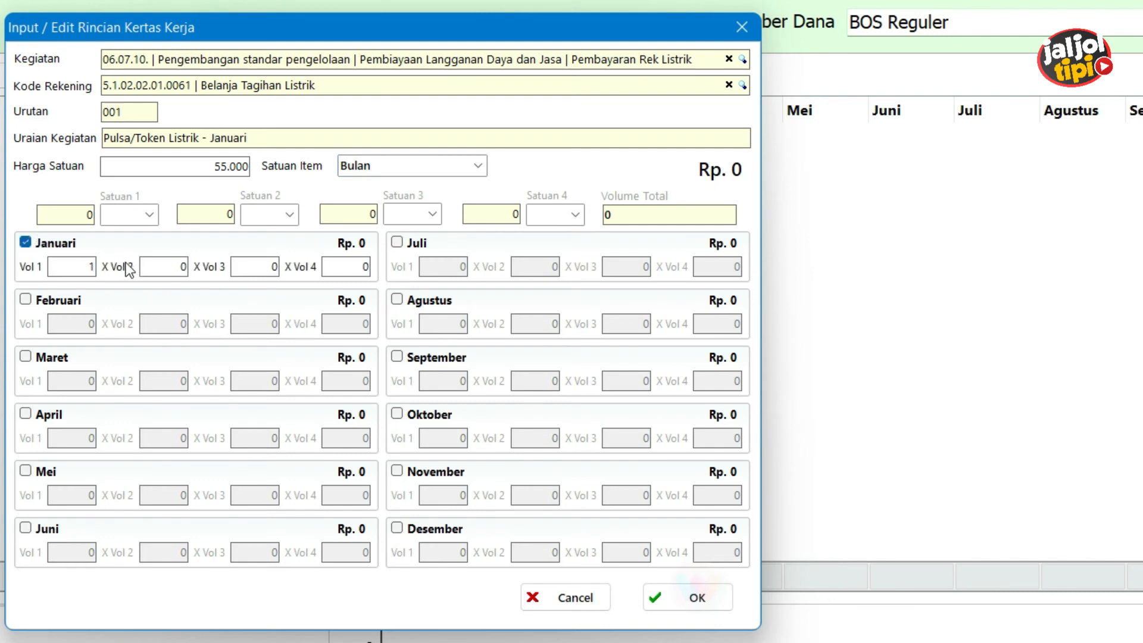
click(692, 599)
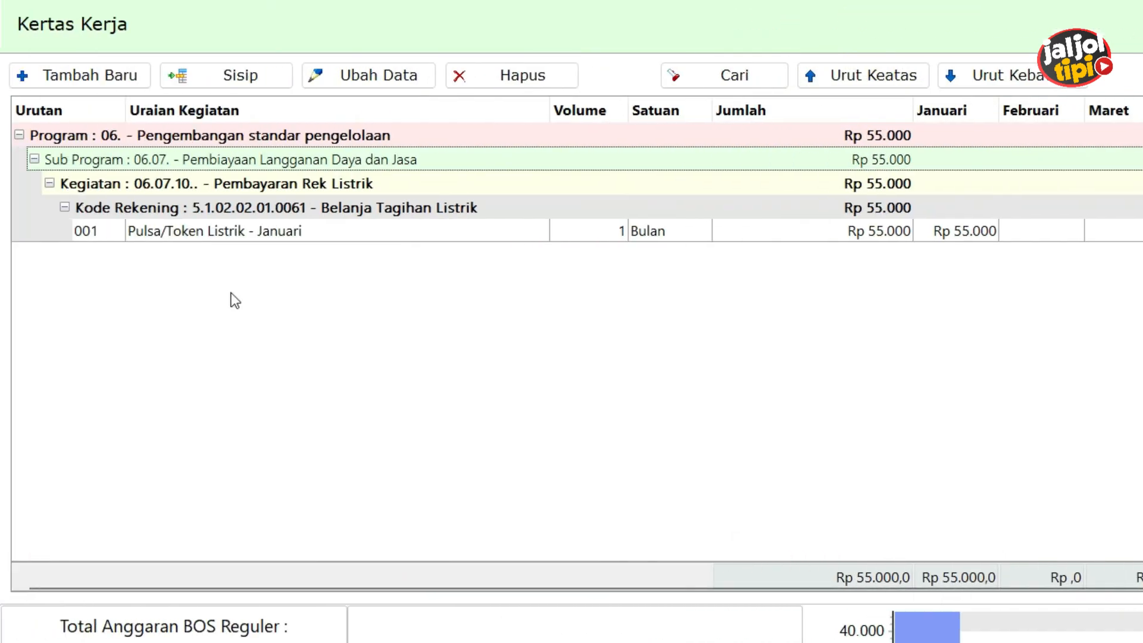
Insert another item based on the January electricity row, described as "Pulsa/Token Listrik - Februari"
click(269, 182)
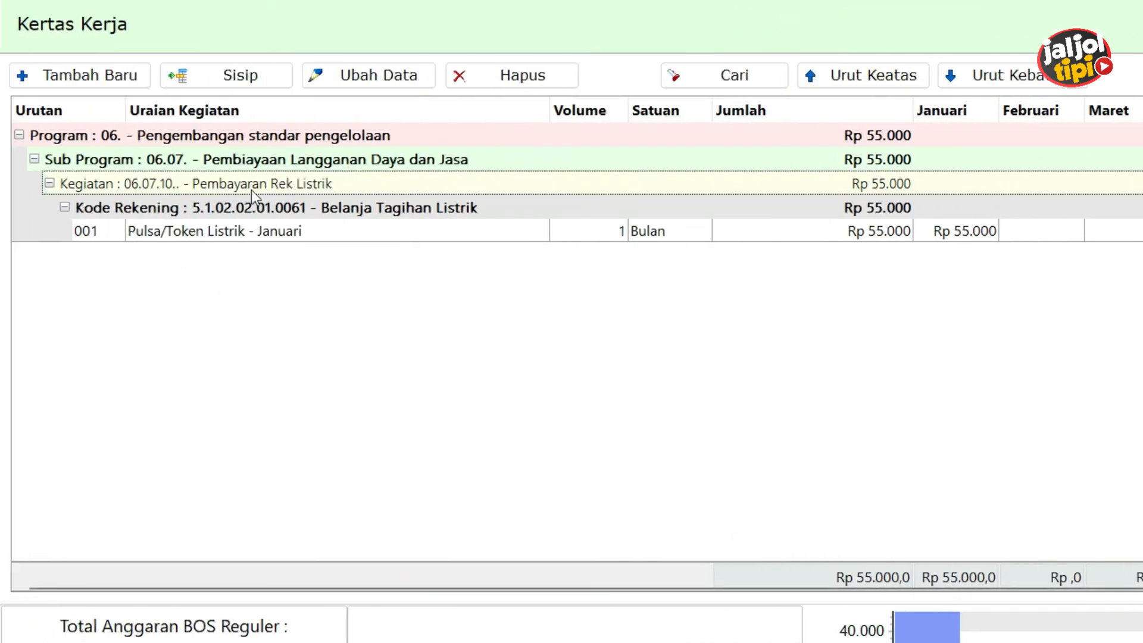
click(310, 210)
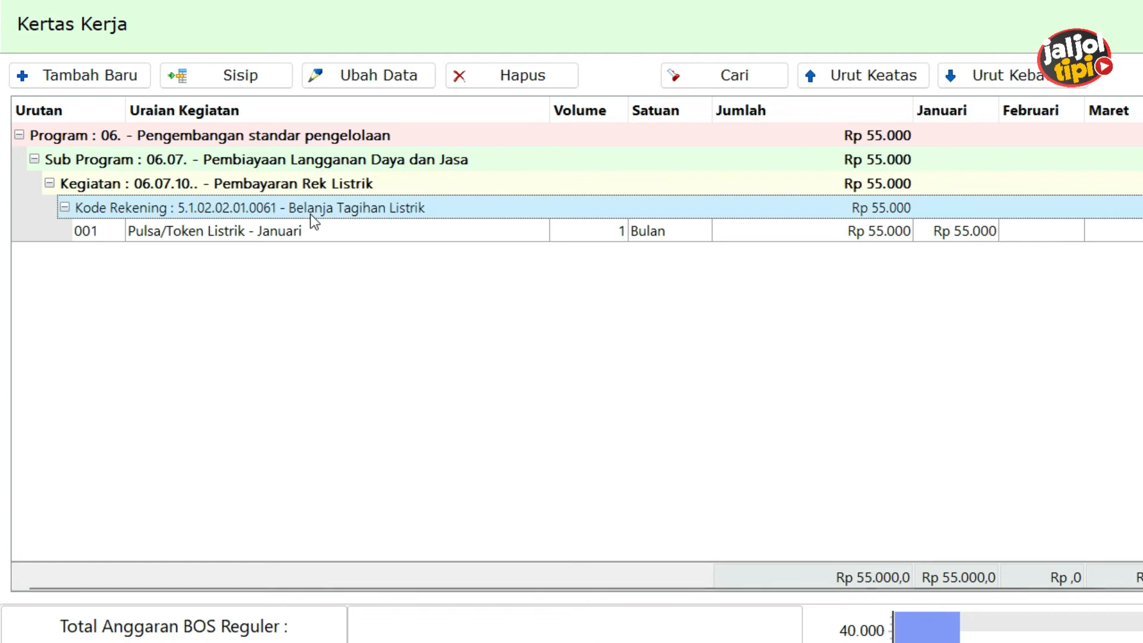
click(242, 238)
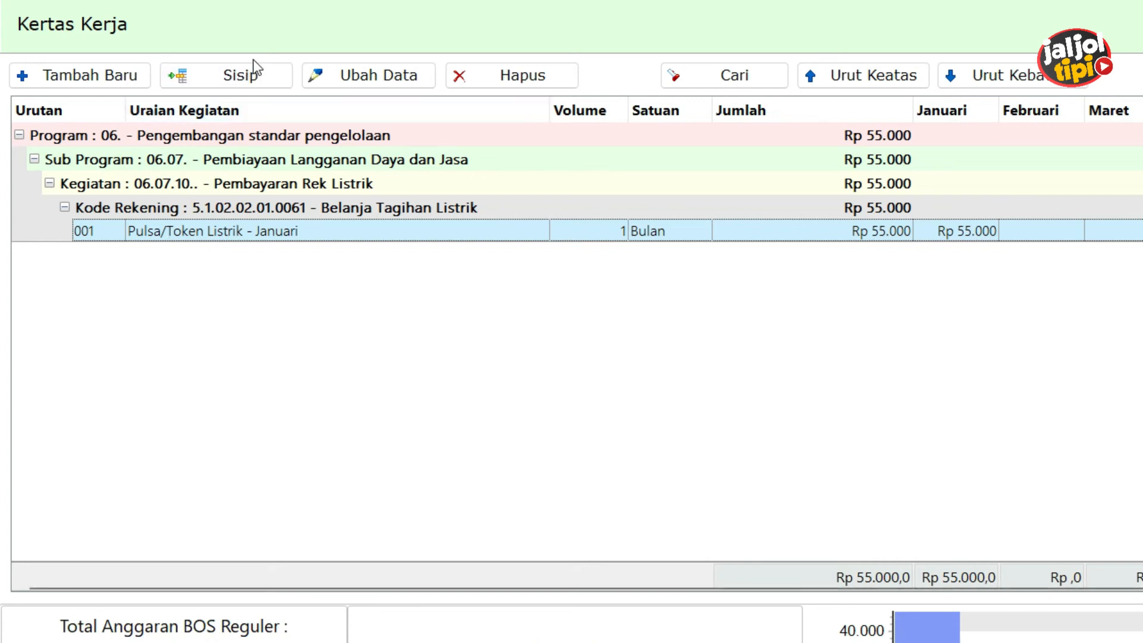
click(254, 76)
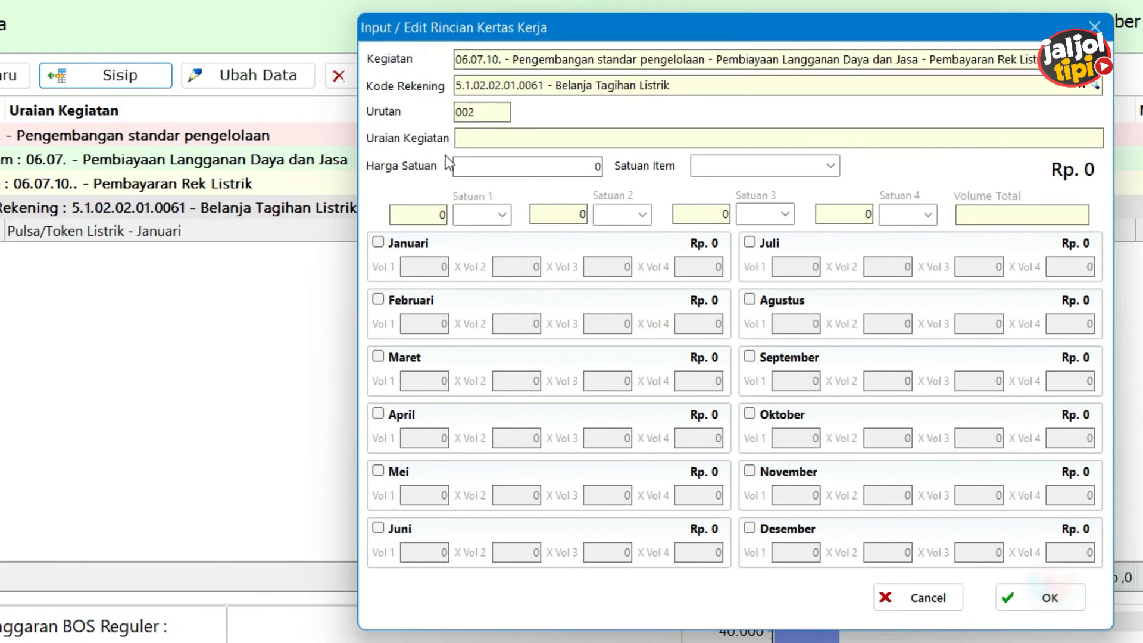
text(Puls)
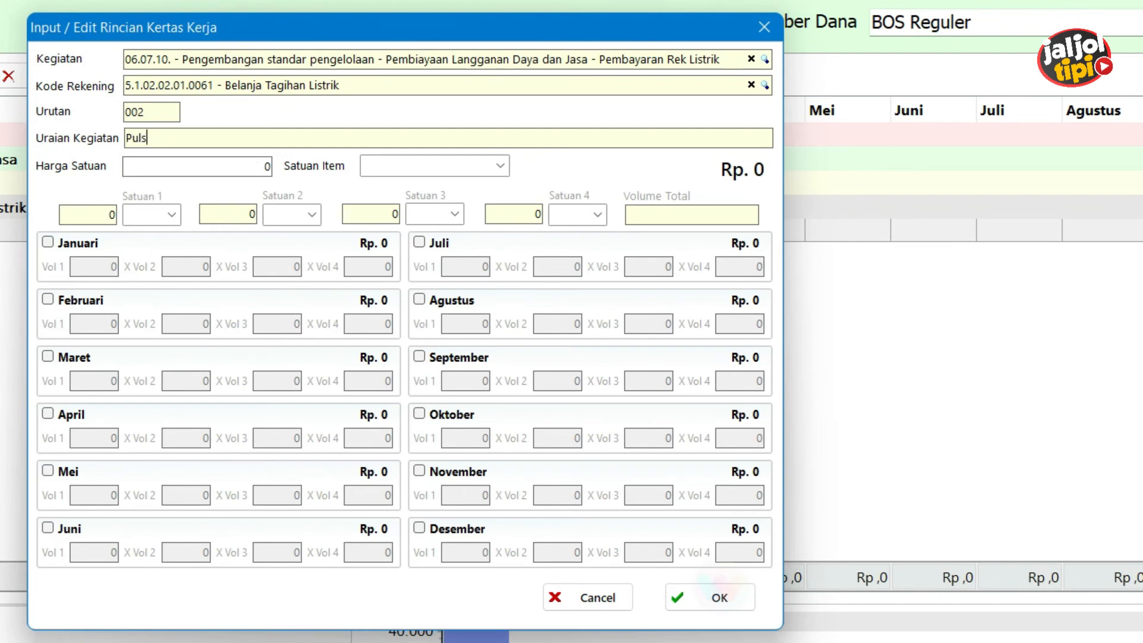
text(a/Token Listrik - Februari)
key(Tab)
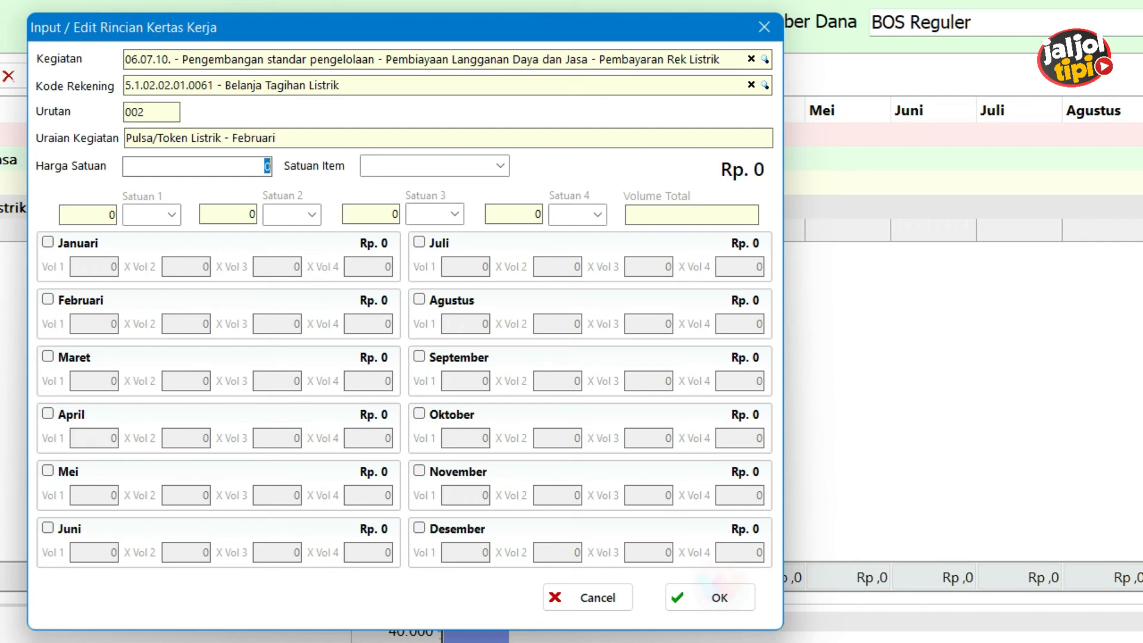
Set the February electricity item's unit price to 105.000 and its unit to Bulan
text(105000)
key(Tab)
text(Bulan)
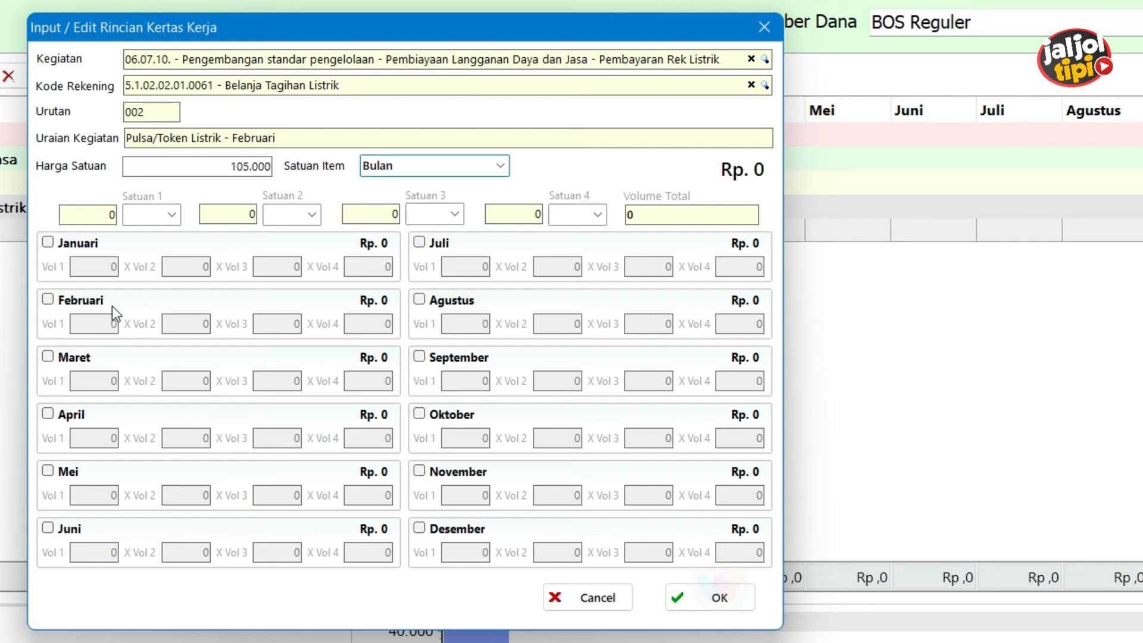
Enable February for the electricity item and set its first volume to 1
click(52, 301)
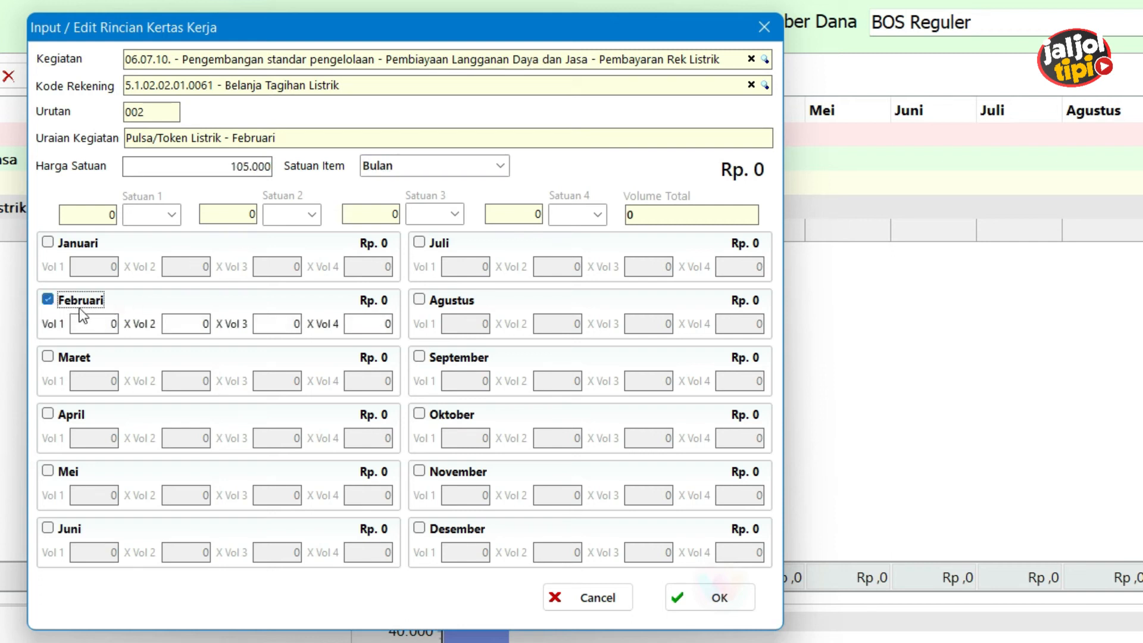
click(101, 322)
text(1)
key(Tab)
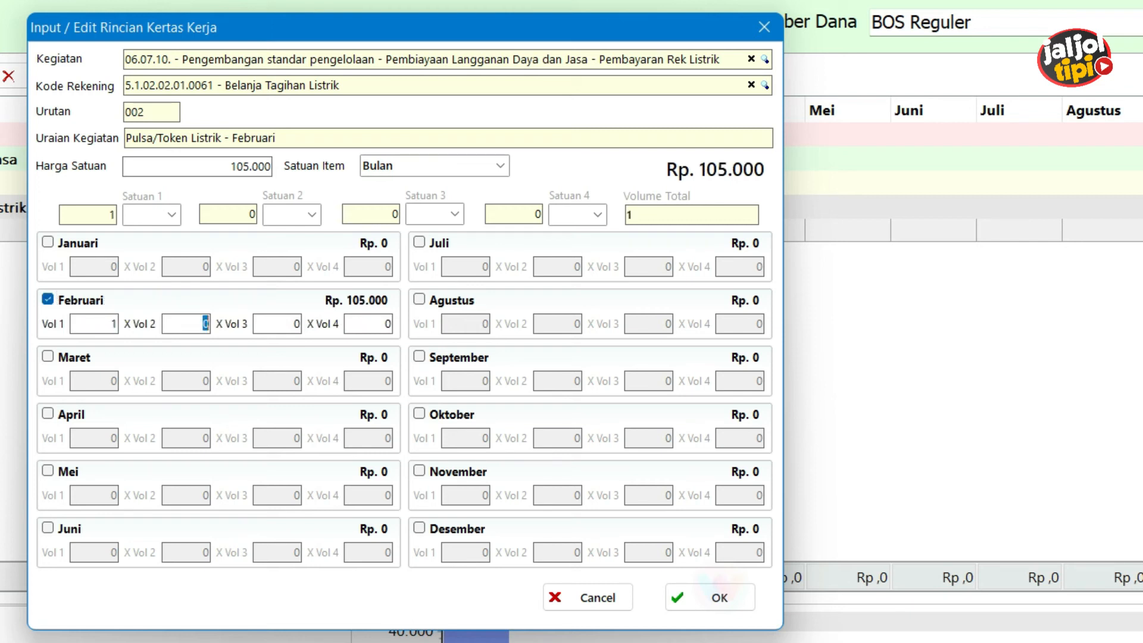
Save the February electricity item
click(712, 596)
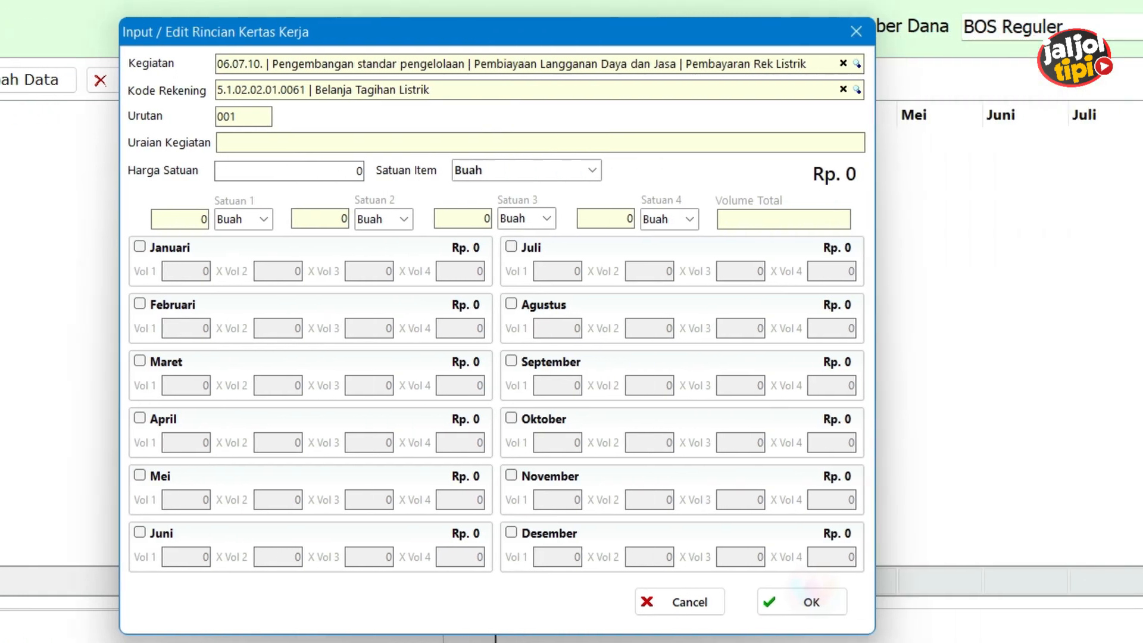
Describe the new electricity item as "Pulsa/Token Listrik", with a unit price of 105.000 and Bulan as its unit
text(Pulsa)
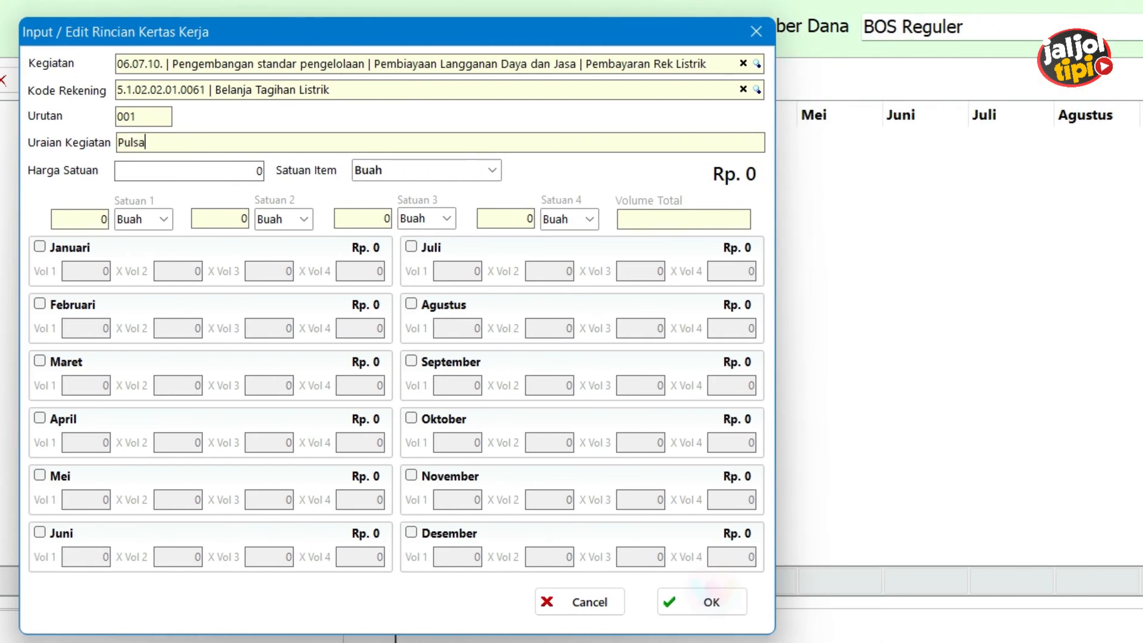
text(/Token Listrik)
key(Tab)
text(105000)
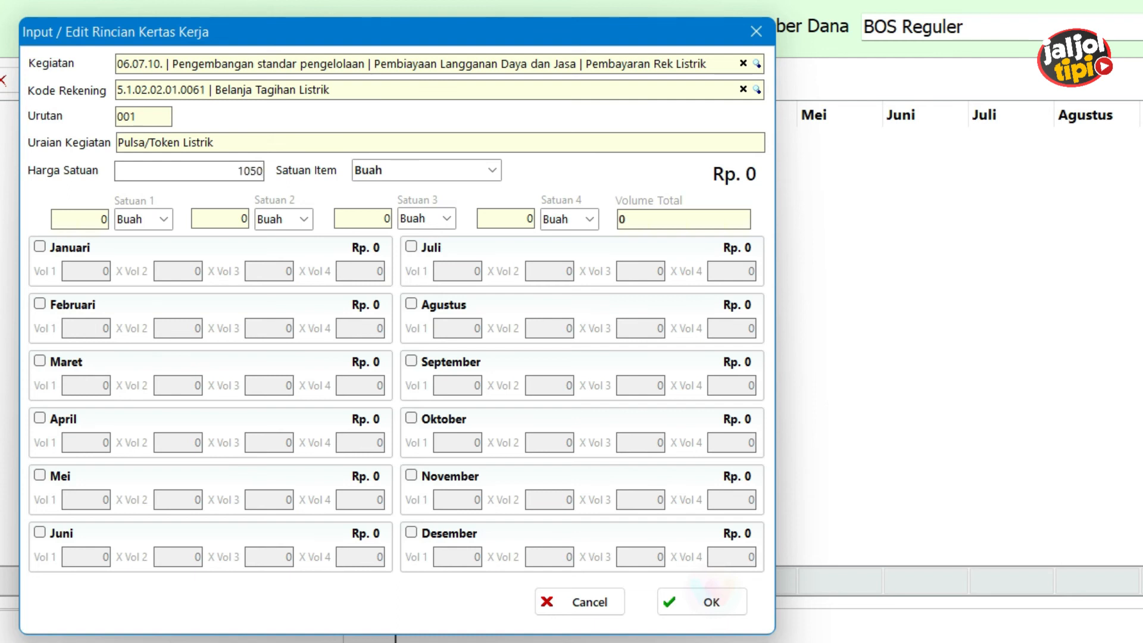
key(Tab)
text(Bulan)
key(Tab)
Enable January through June for the electricity item and set each month's first volume to 1
click(52, 247)
click(46, 250)
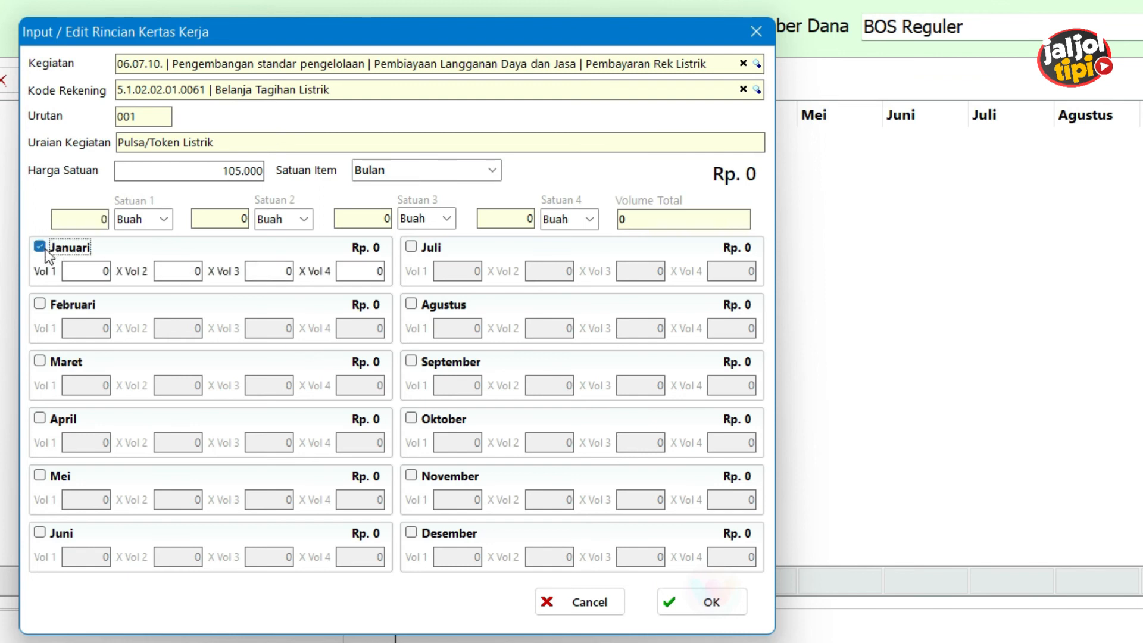
key(Tab)
text(1)
click(52, 307)
text(1)
click(52, 364)
text(1)
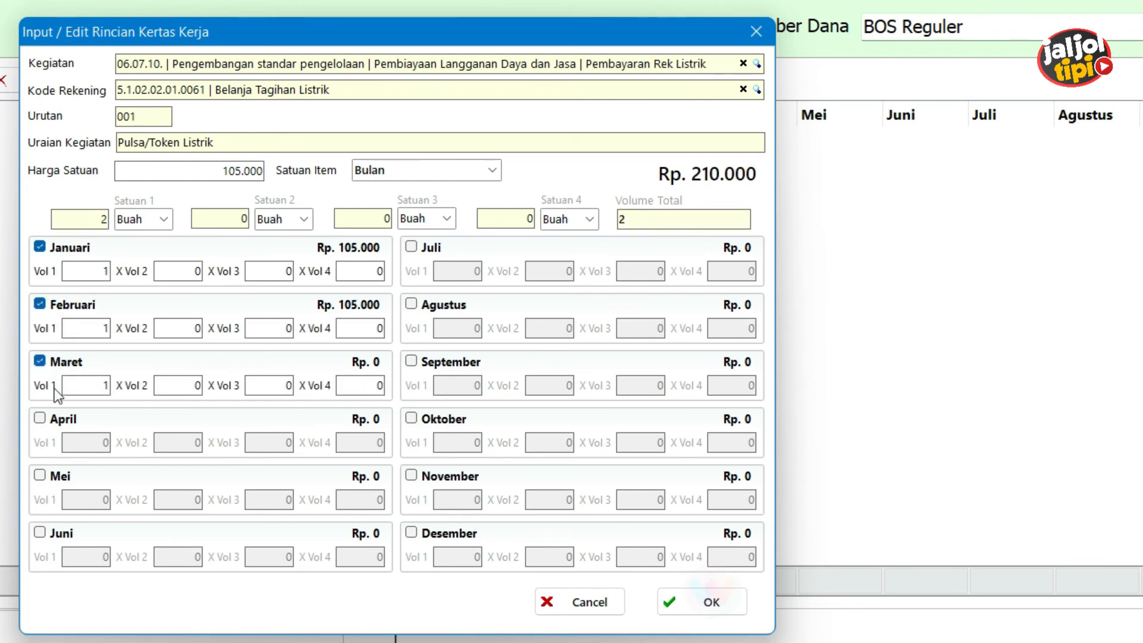
click(53, 421)
text(1)
click(53, 478)
text(1)
click(53, 535)
text(1)
Enable July through December with a first volume of 1 each, and save the electricity item
click(430, 248)
text(1)
click(440, 306)
text(1)
click(437, 363)
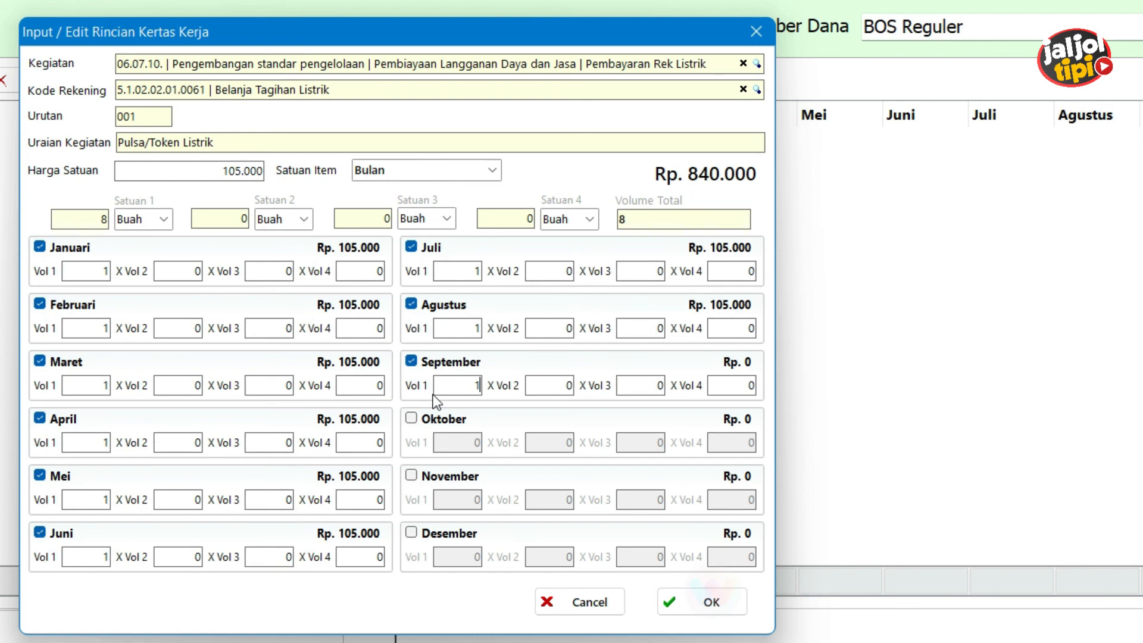
text(1)
click(445, 478)
text(1)
click(444, 534)
text(1)
key(Tab)
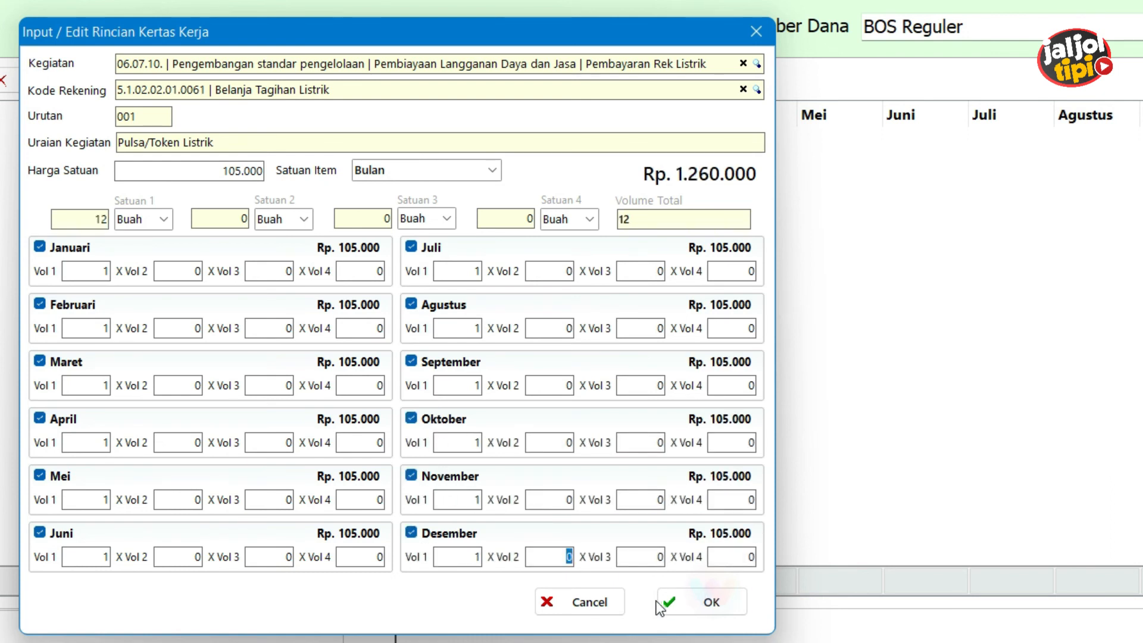
click(666, 604)
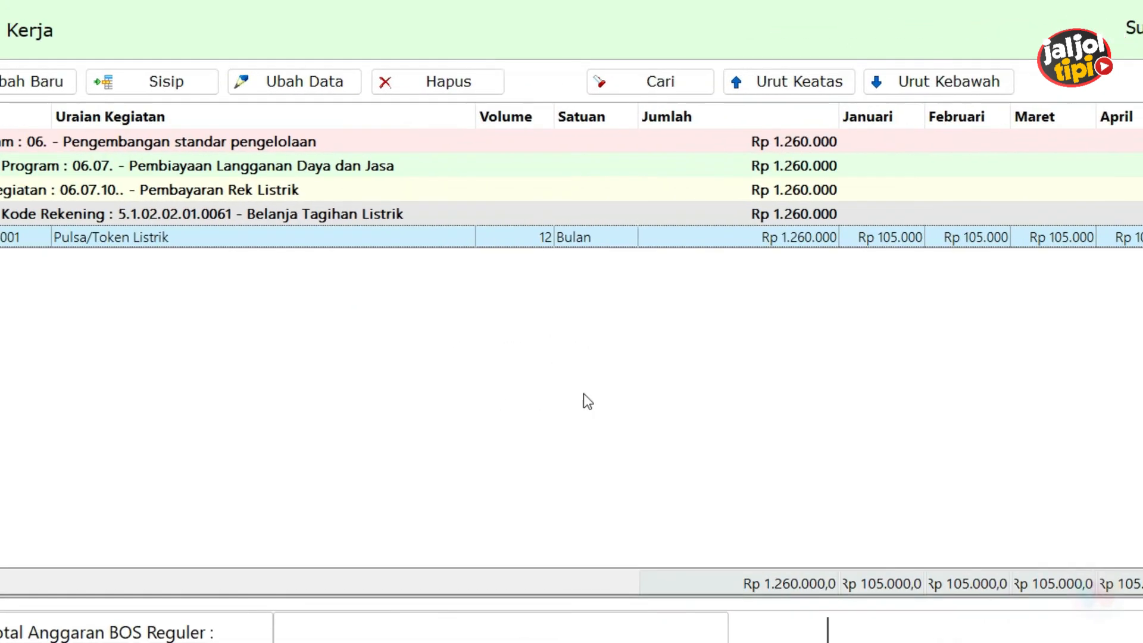